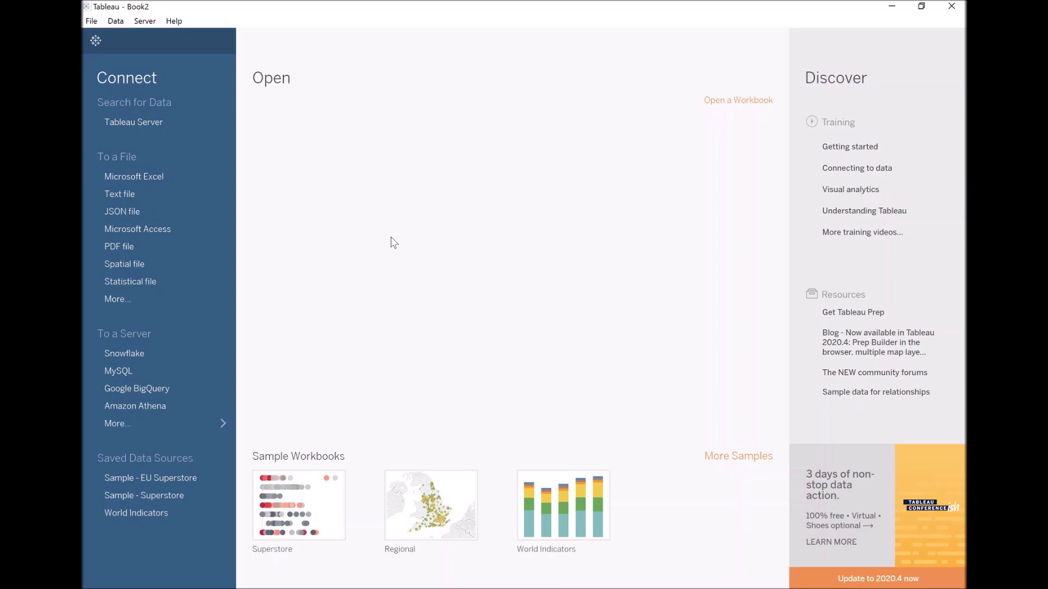
Step: Connect to the Sample - Superstore Excel workbook and add its Orders table to the data source
click(159, 176)
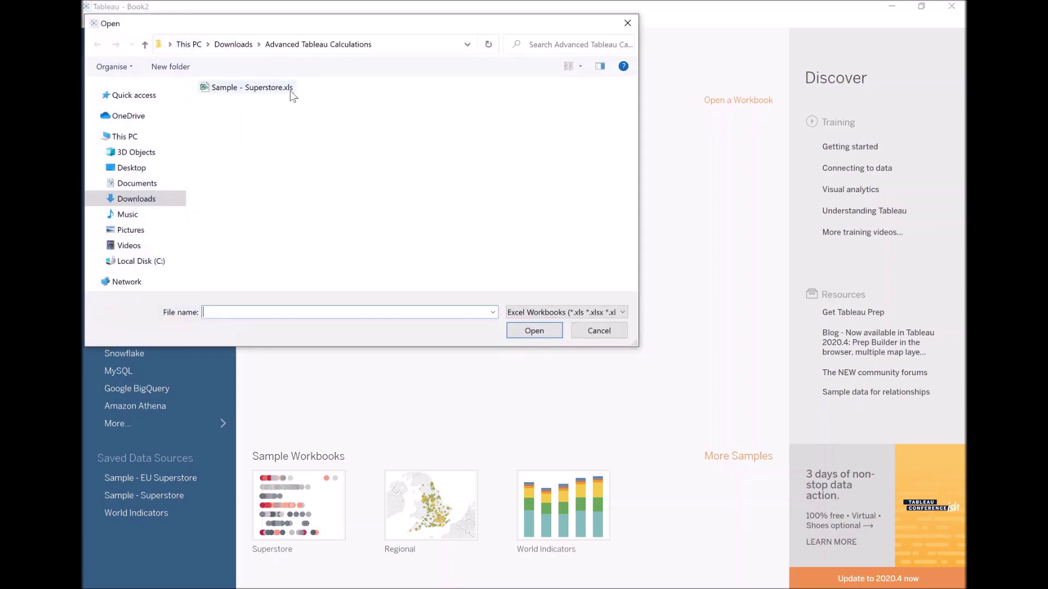
double_click(291, 92)
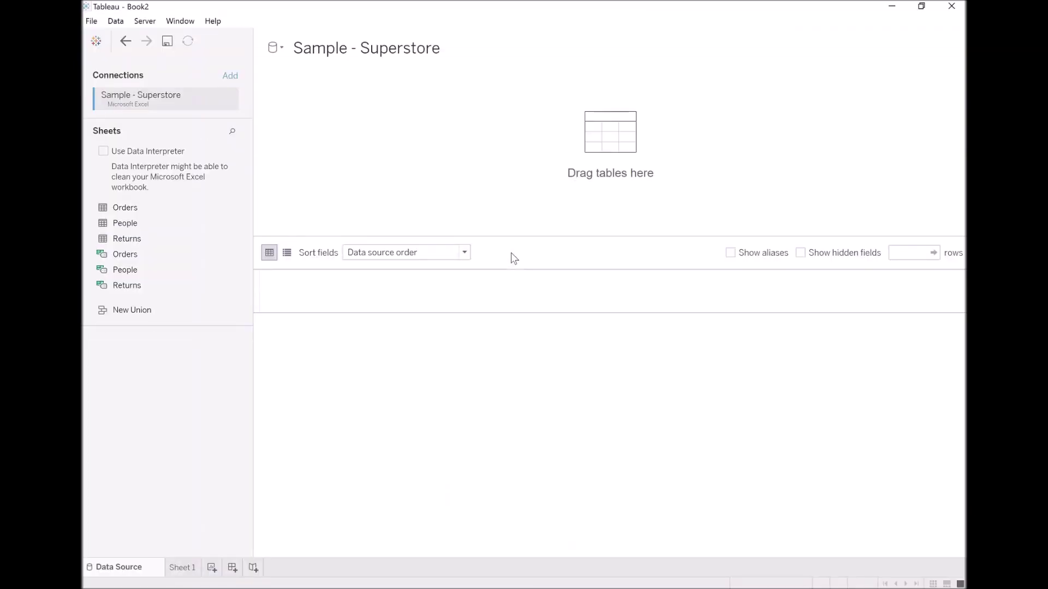
drag(112, 213, 589, 175)
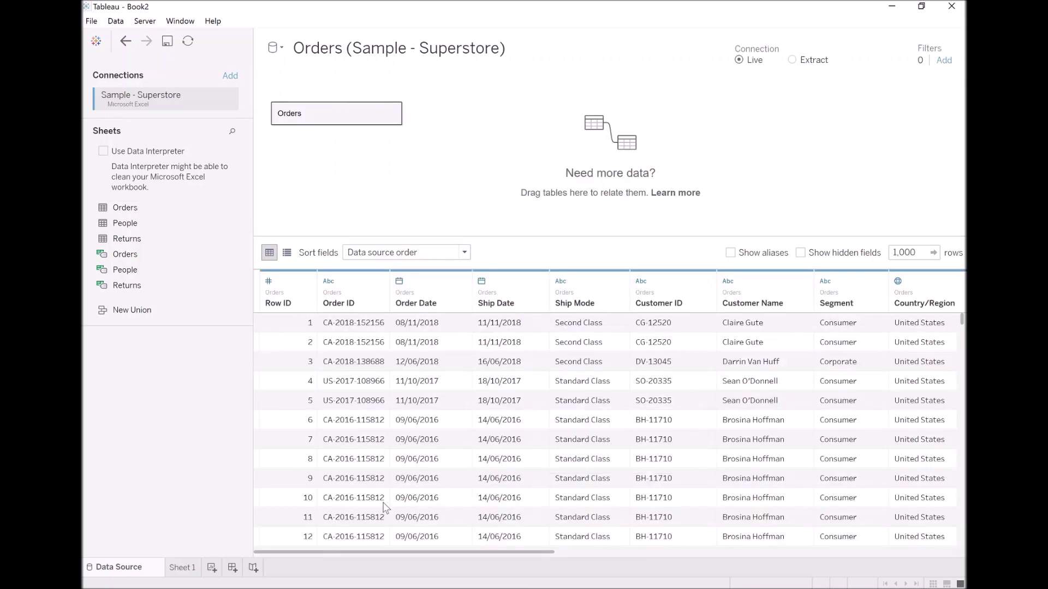
Step: On Sheet 1, start a new calculated field named 'Number of Customer Orders'
click(186, 573)
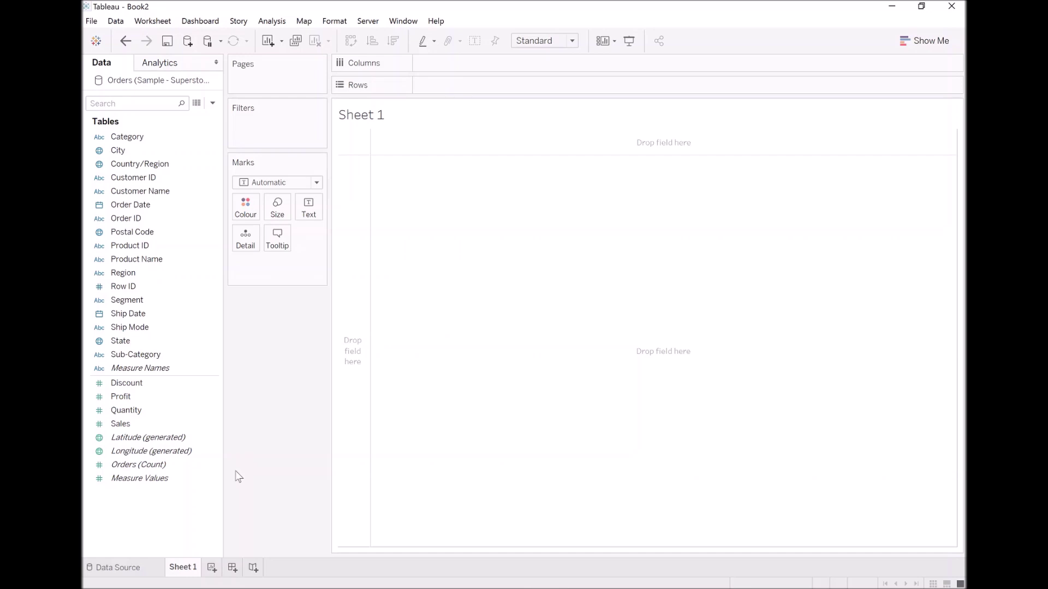
right_click(200, 506)
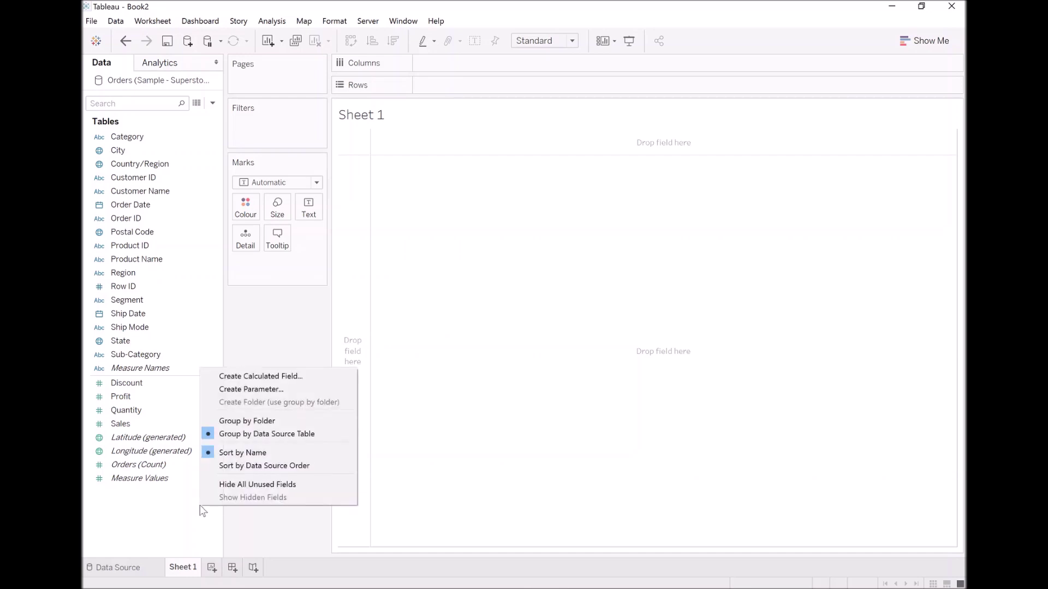
click(267, 376)
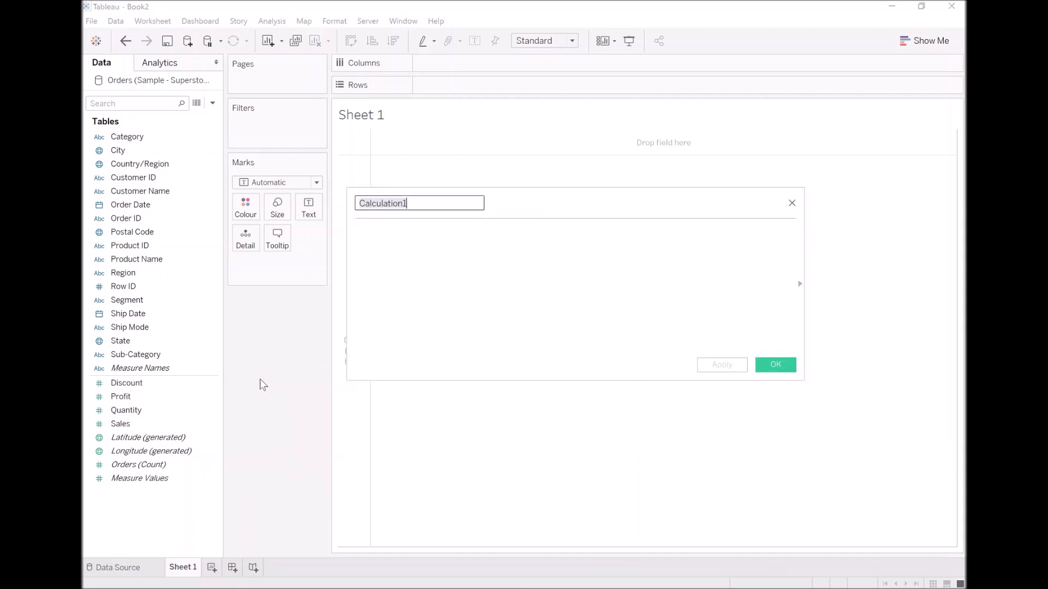
text(Number of)
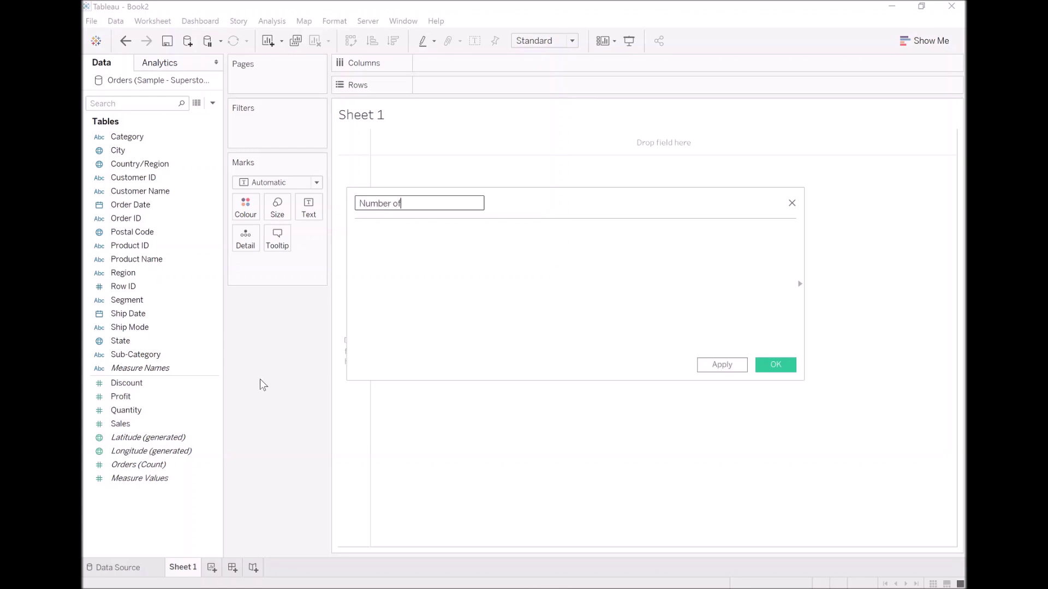
text( Customer Orders)
key(Tab)
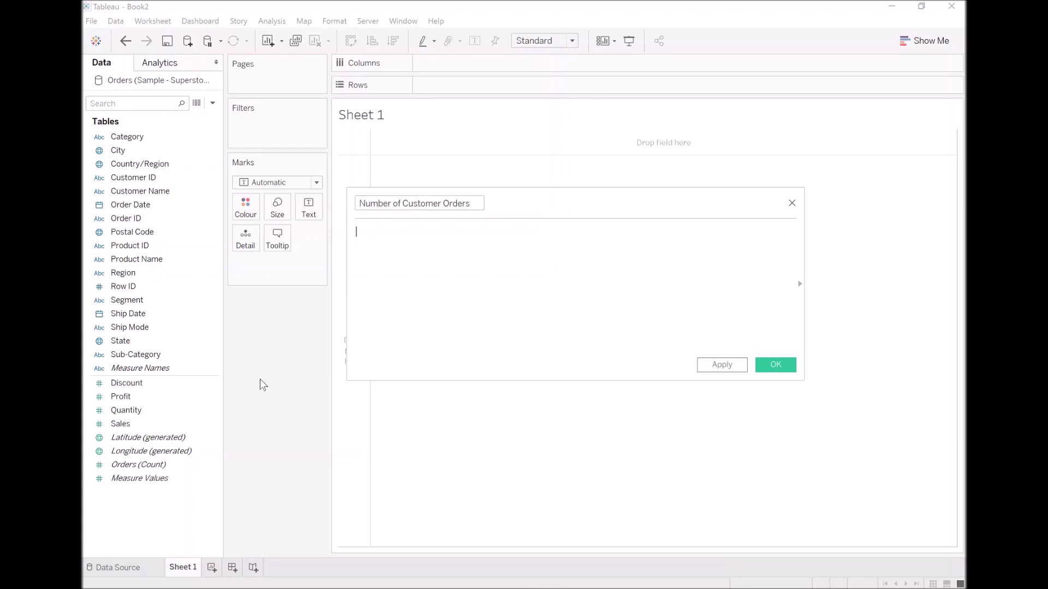
Step: Define it as { FIXED [Customer ID] : COUNTD([Order ID]) } and save the calculation
text({)
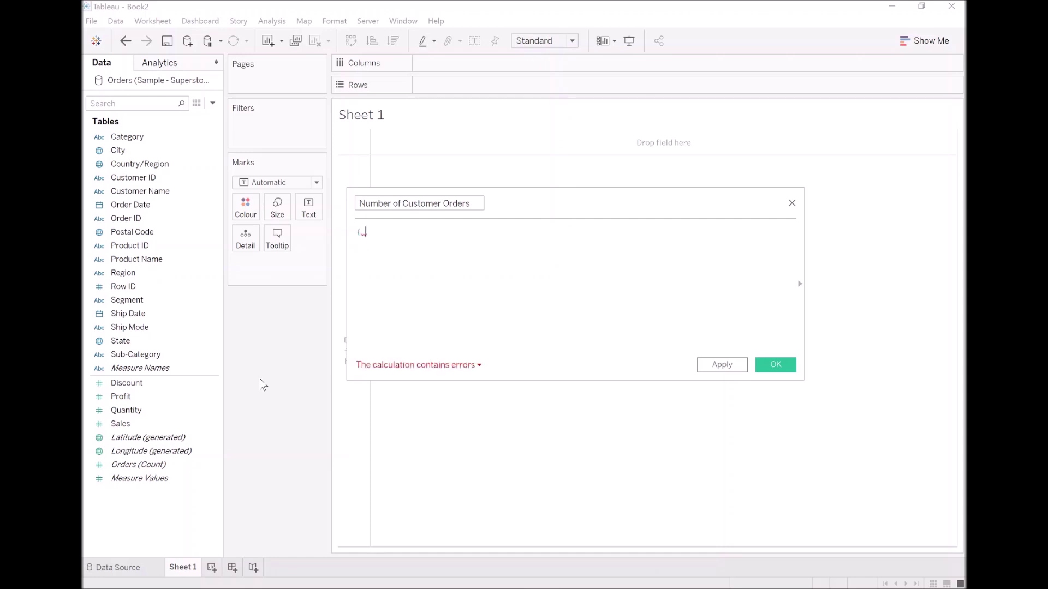
text( FIXED)
text([Customer)
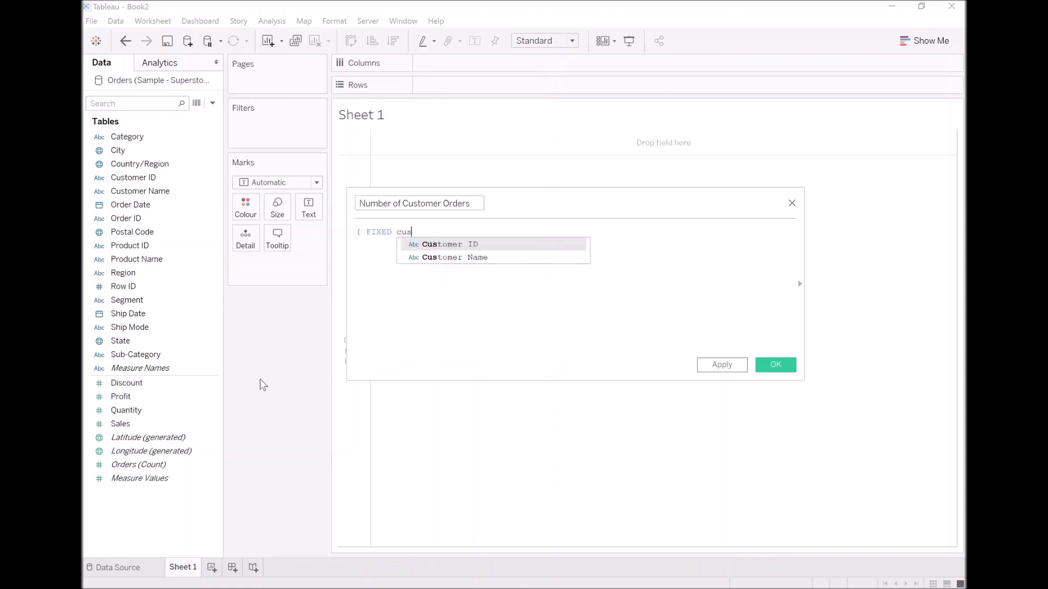
key(Return)
text(:)
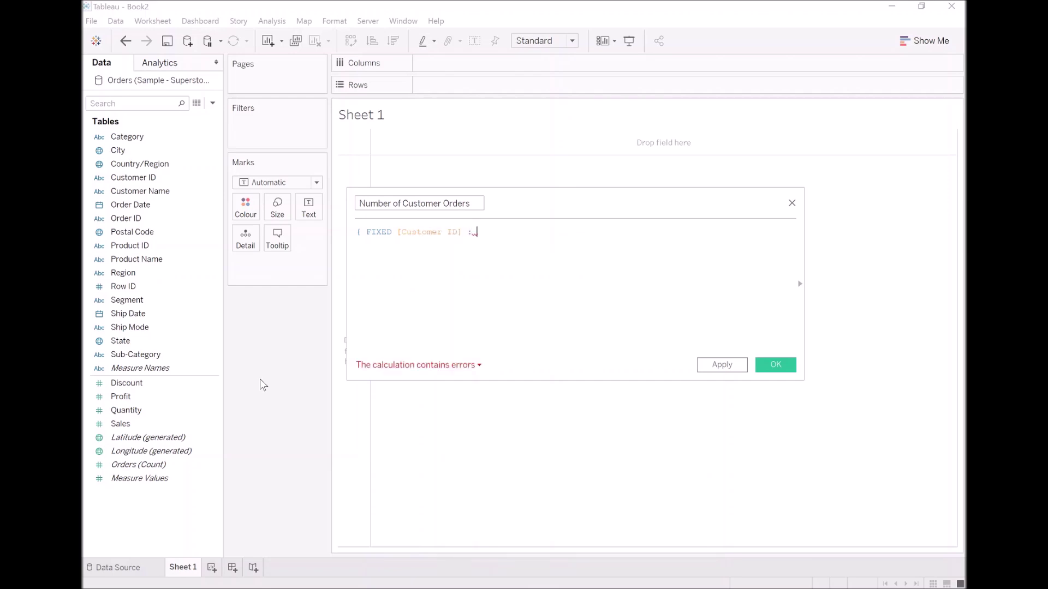
text( count)
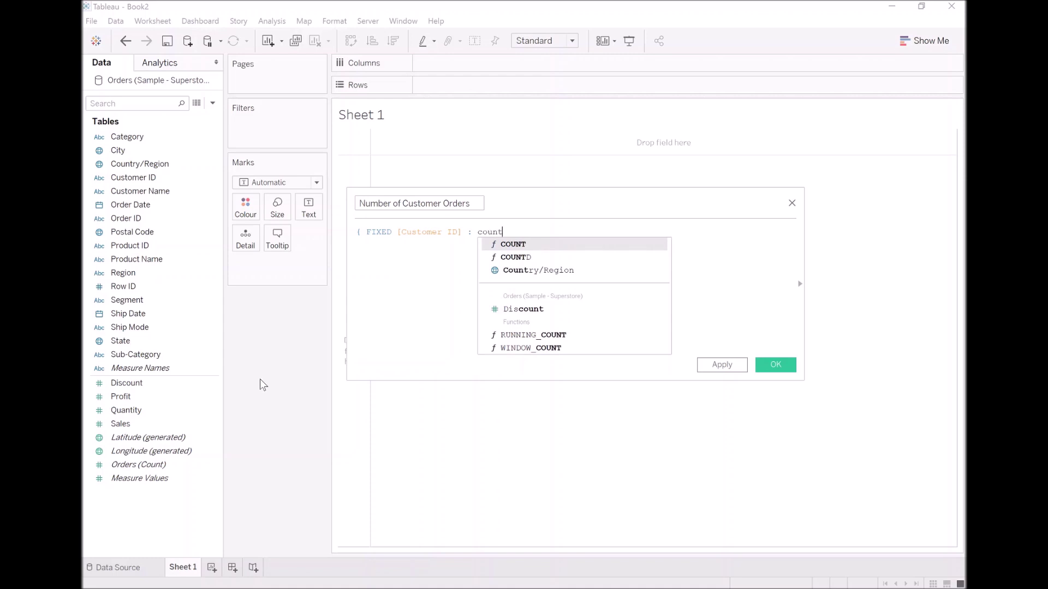
key(Down)
key(Return)
text(order)
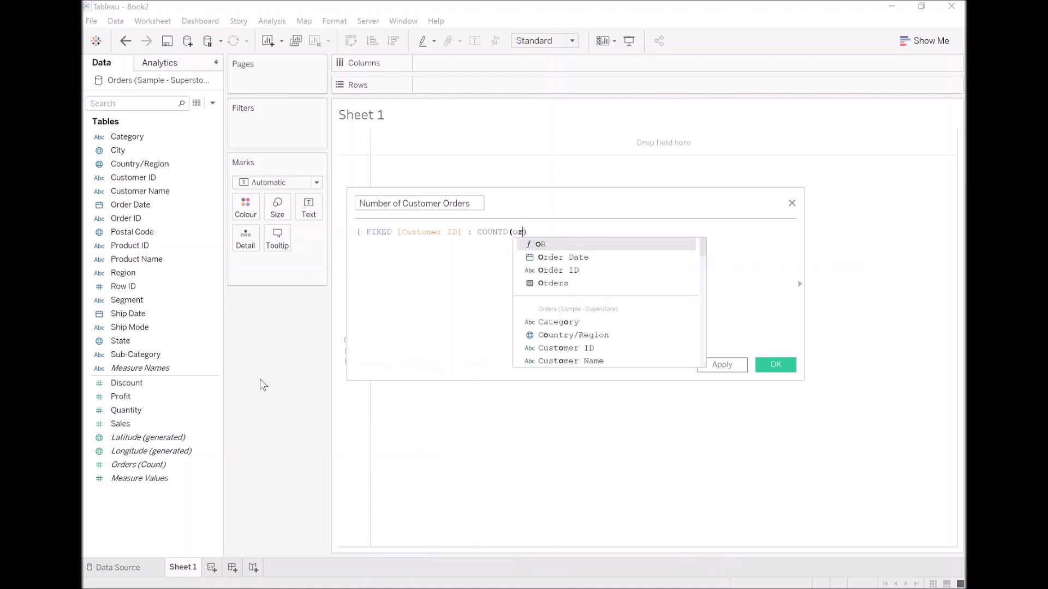
key(Down)
key(Return)
text(})
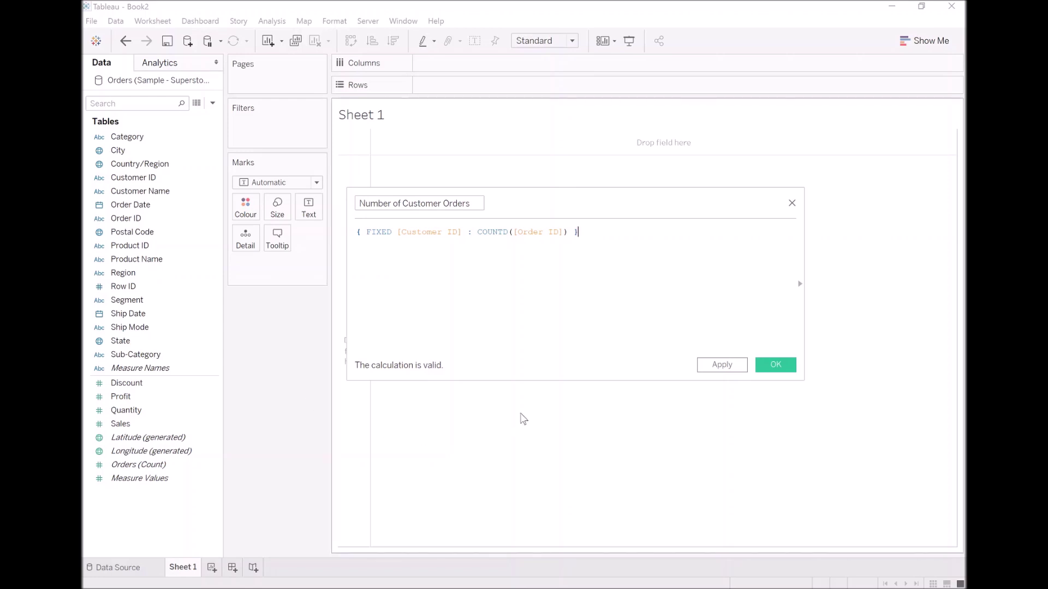
click(729, 364)
click(785, 369)
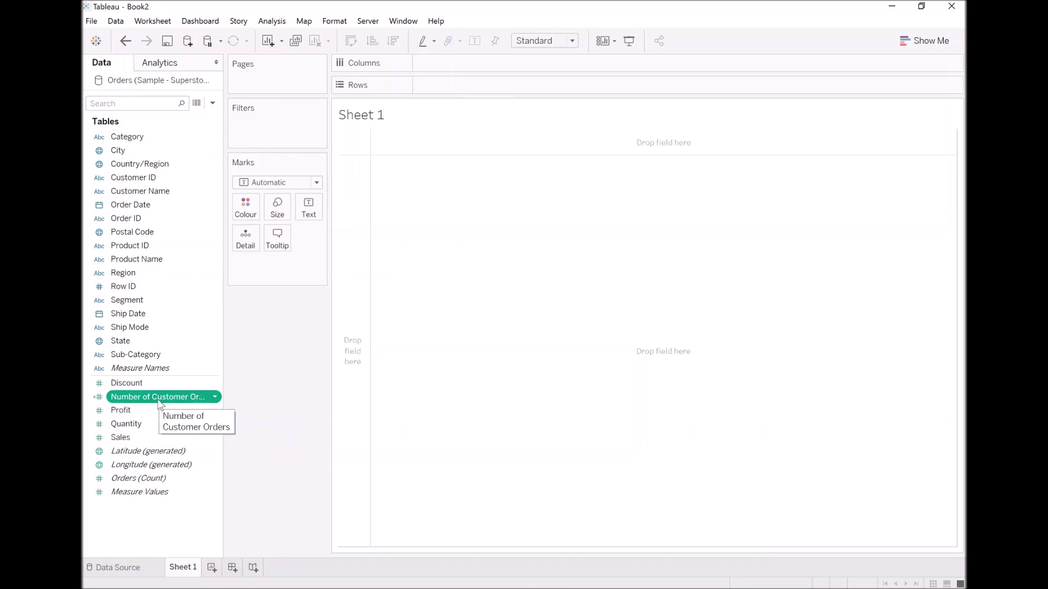
Step: Put Number of Customer Orders on Columns and convert it from SUM to a dimension
drag(158, 403, 460, 64)
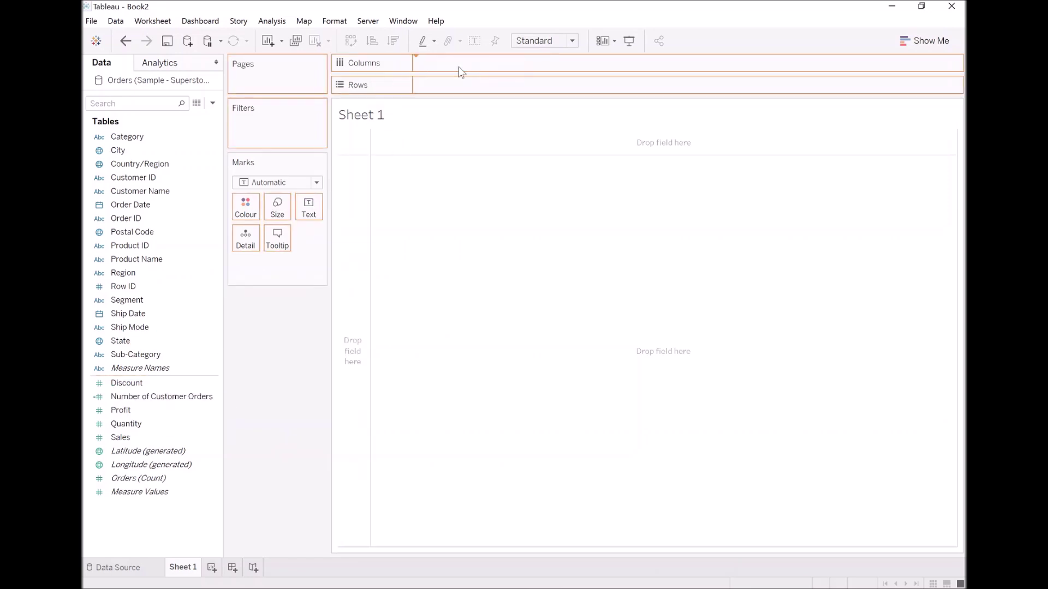
right_click(463, 66)
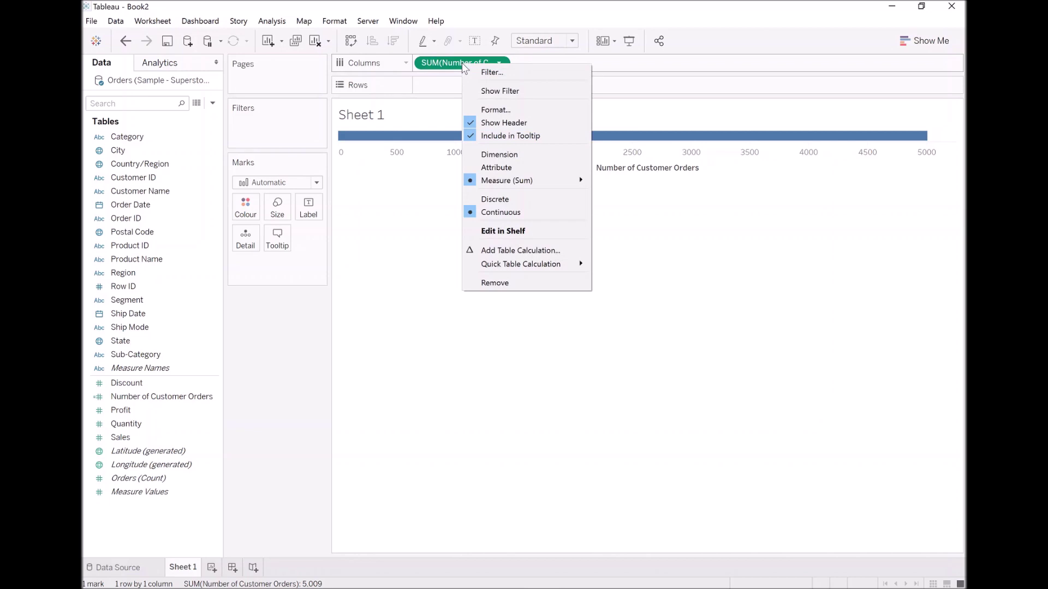
click(508, 157)
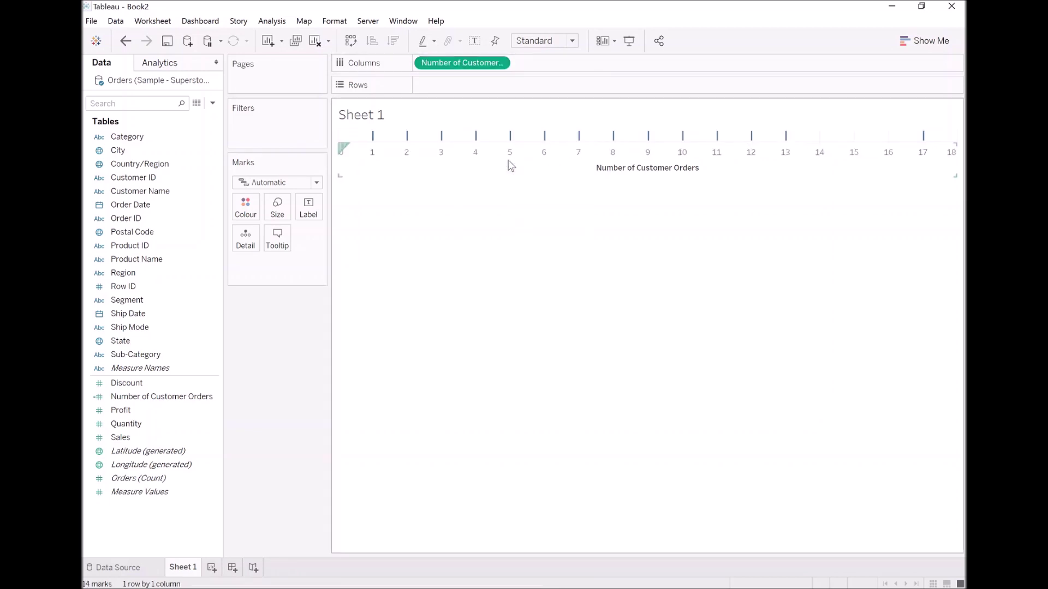
mouse_move(410, 140)
mouse_move(524, 145)
Step: Place Customer ID on Rows as a Count (Distinct) measure, giving a CNTD(Customer ID) line
click(180, 232)
click(140, 180)
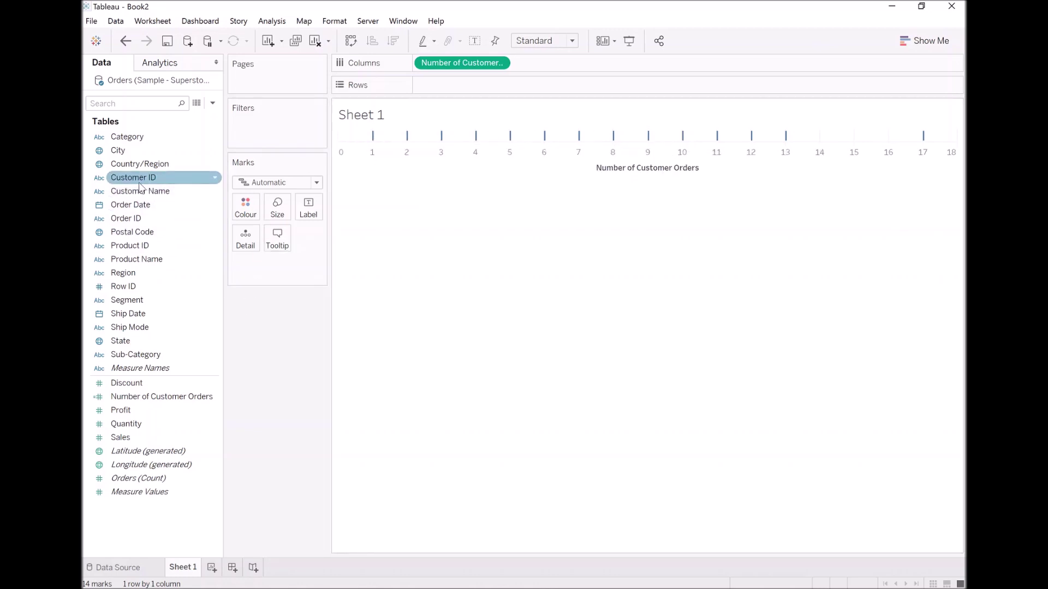
mouse_move(140, 181)
mouse_down()
mouse_move(333, 147)
mouse_move(496, 89)
mouse_up()
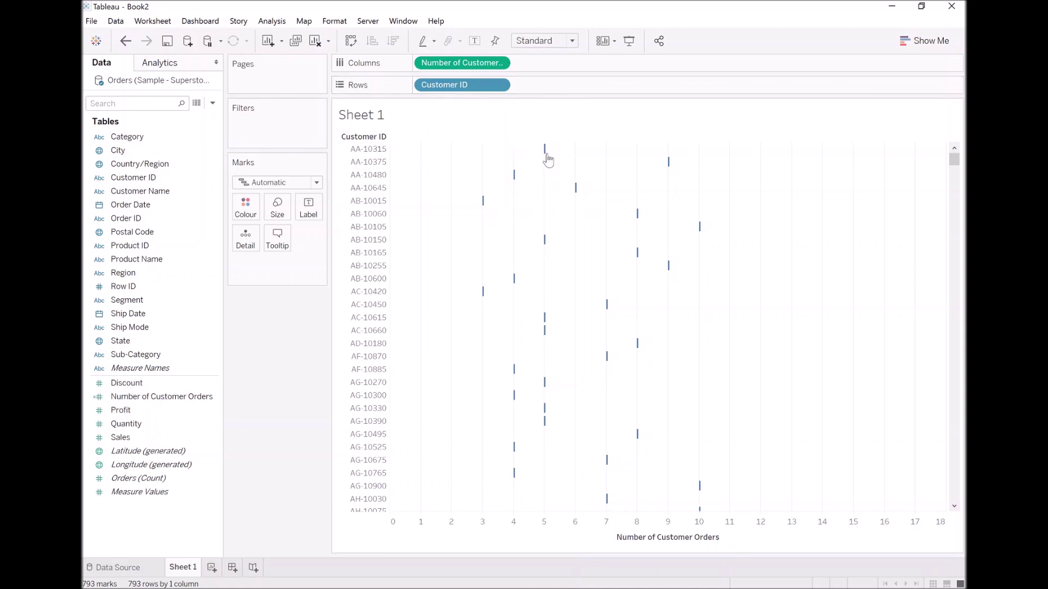
mouse_move(547, 158)
drag(206, 397, 513, 276)
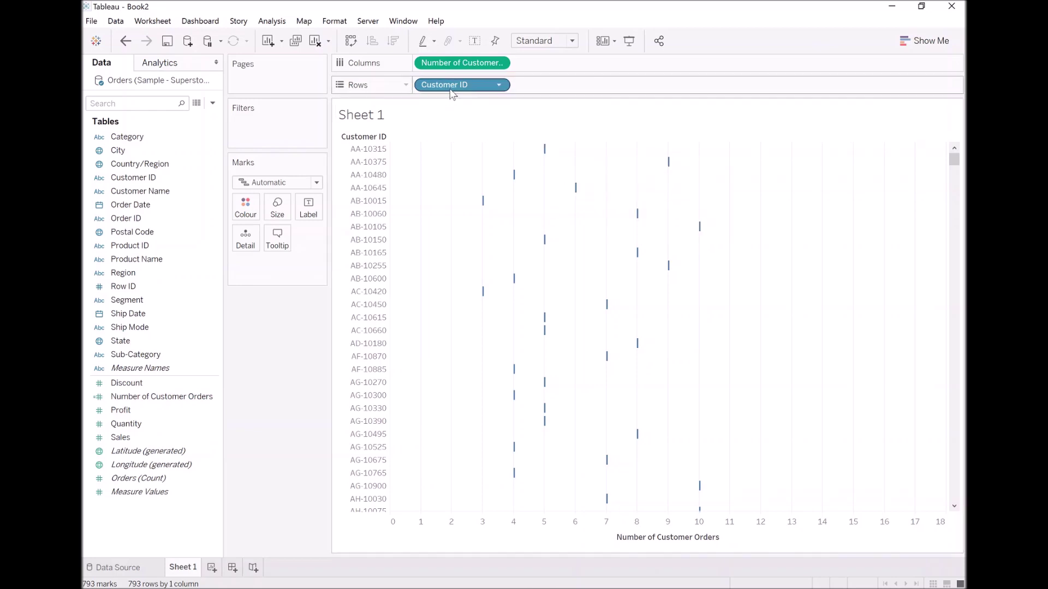
scroll(629, 370, down, 8)
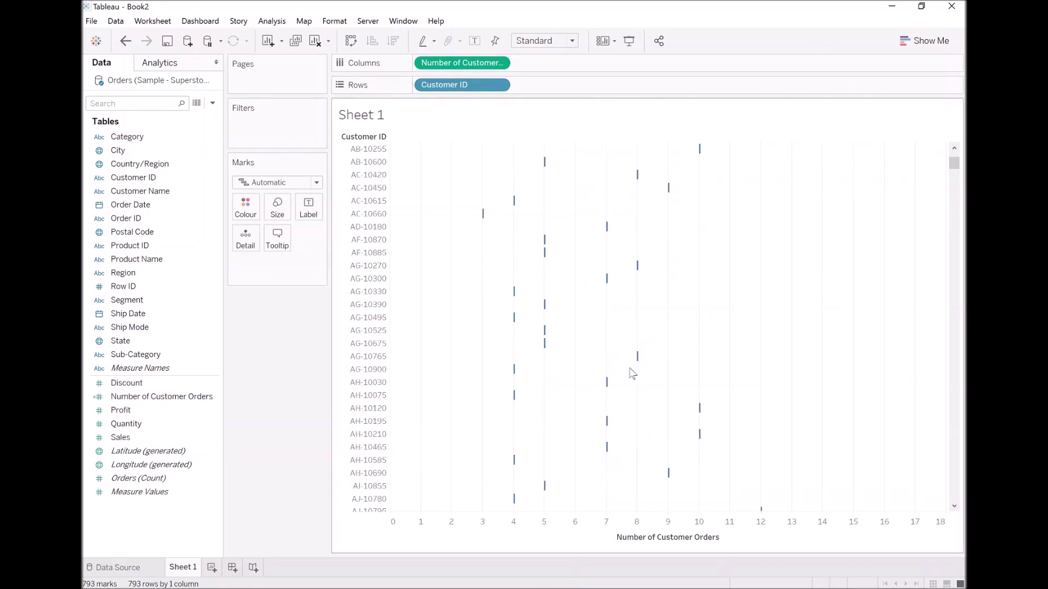
scroll(636, 392, up, 8)
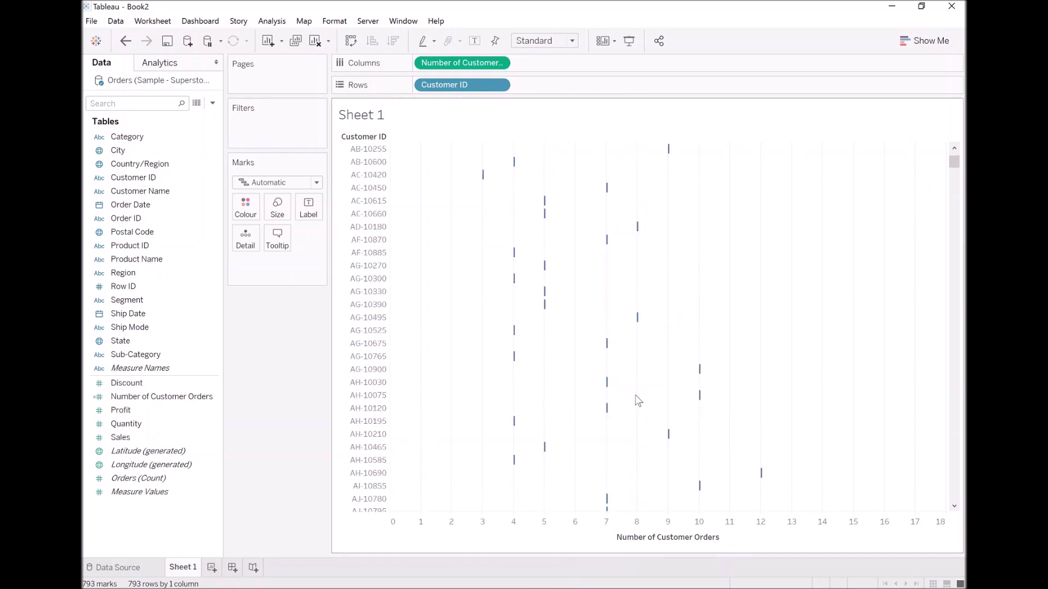
right_click(462, 85)
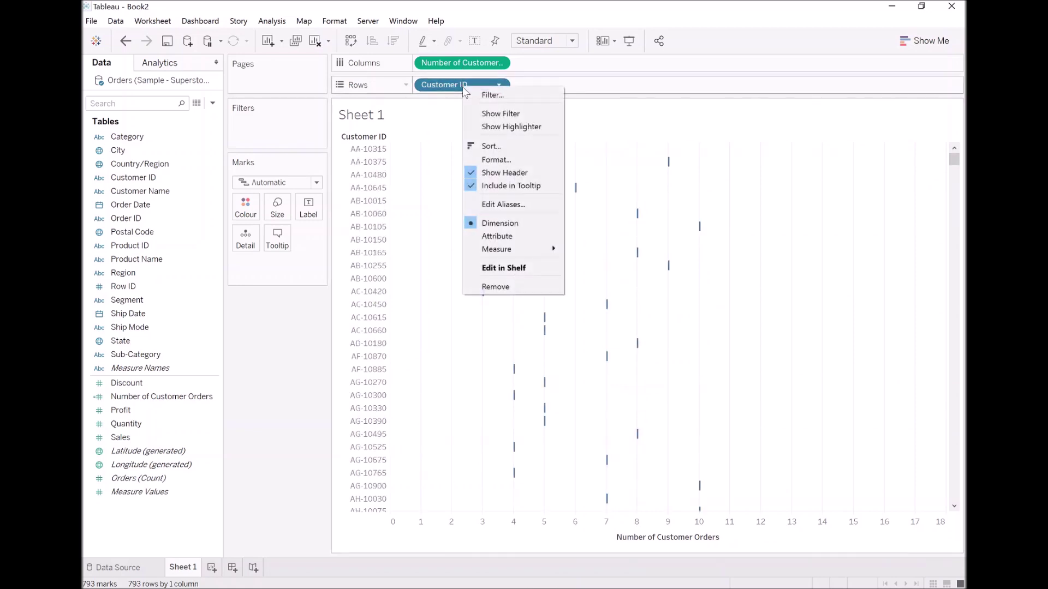
mouse_move(535, 250)
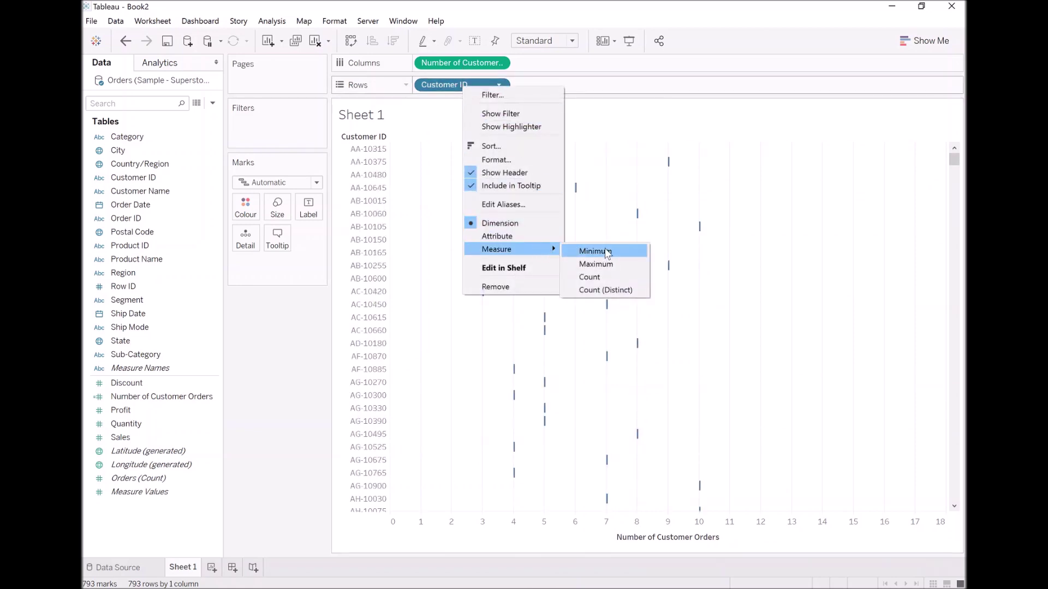
click(613, 289)
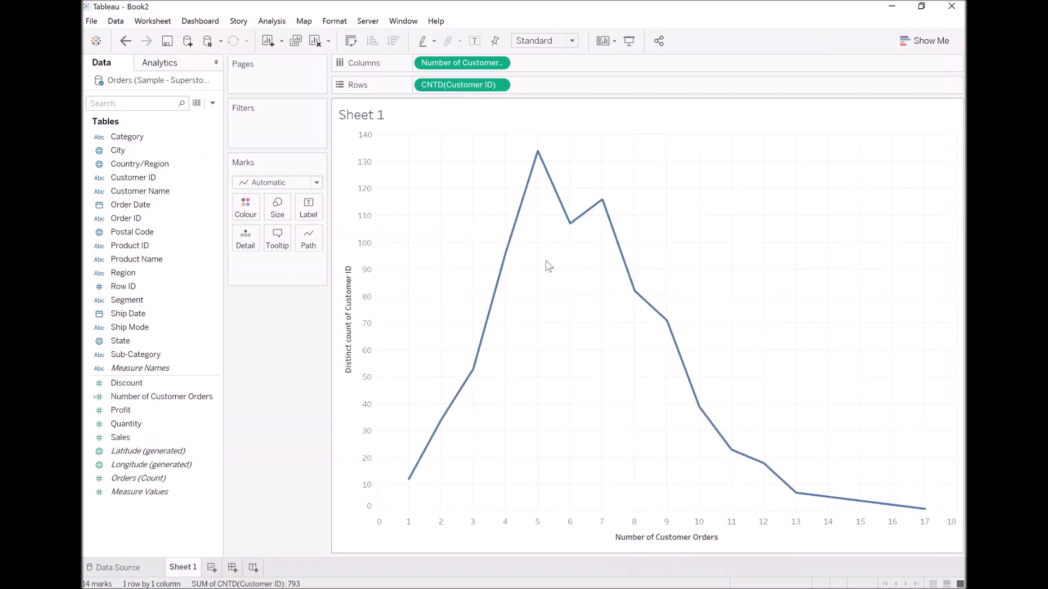
Step: Switch the mark type to Bar and make Number of Customer Orders discrete
click(293, 185)
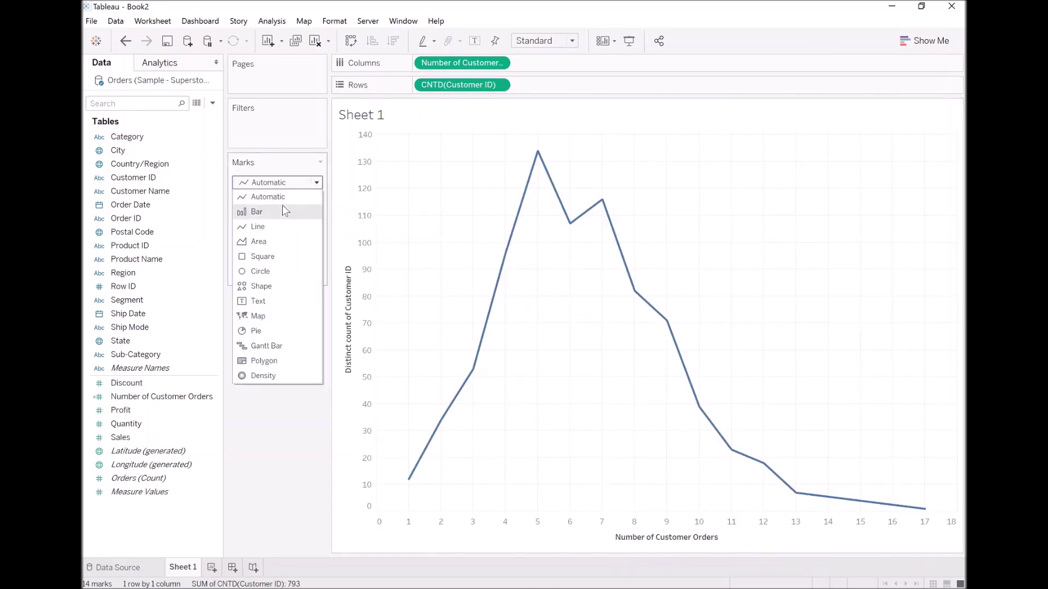
click(283, 208)
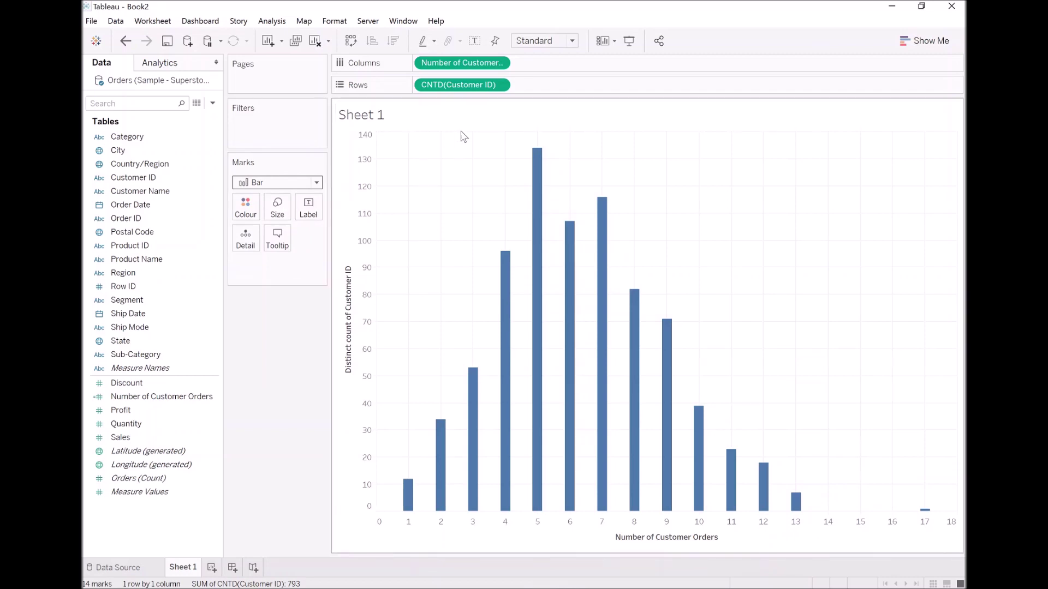
right_click(480, 63)
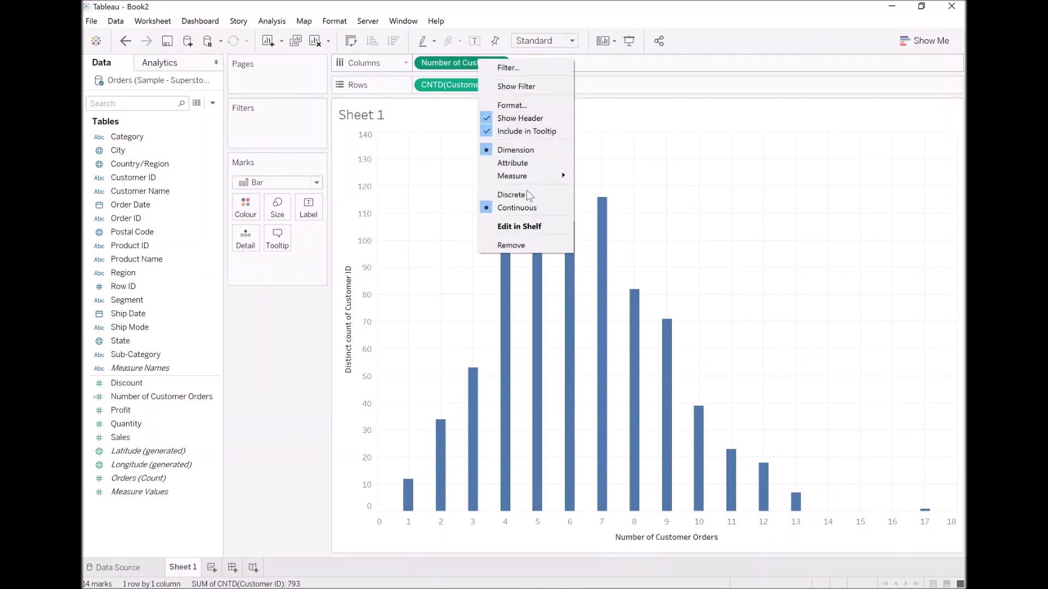
click(530, 198)
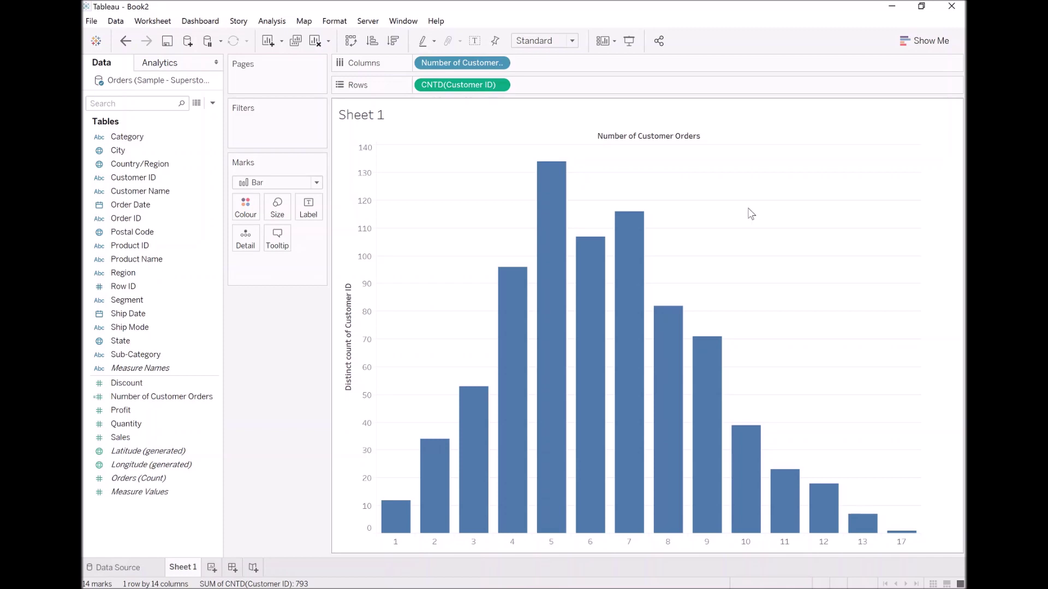
Step: Colour the bars by distinct customer count using CNTD(Customer ID) on the Colour card
mouse_move(696, 508)
mouse_move(556, 337)
drag(483, 86, 246, 210)
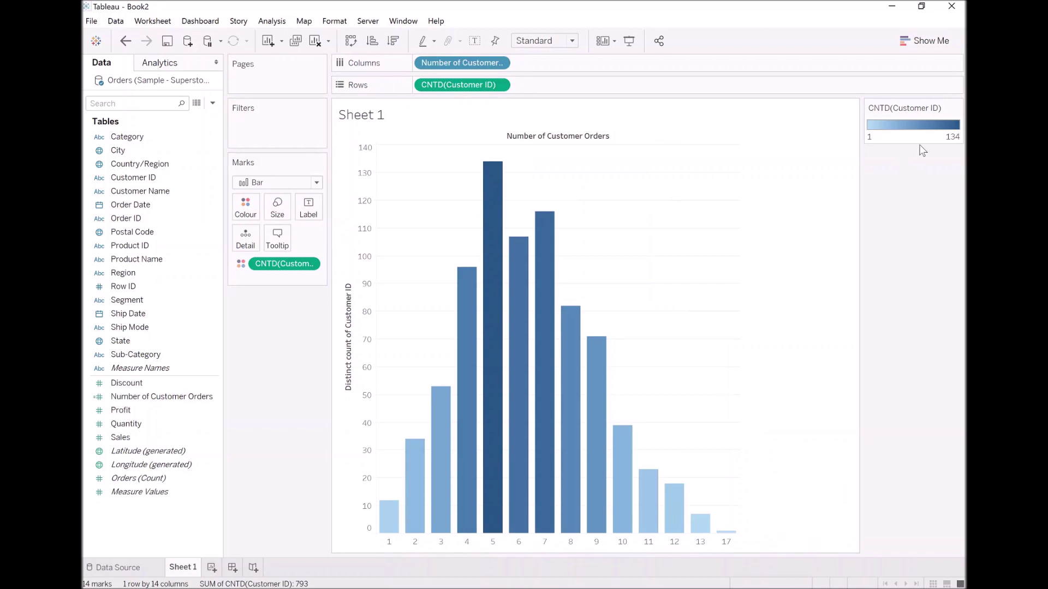
Step: Hide the CNTD(Customer ID) colour legend card from the sheet
click(956, 107)
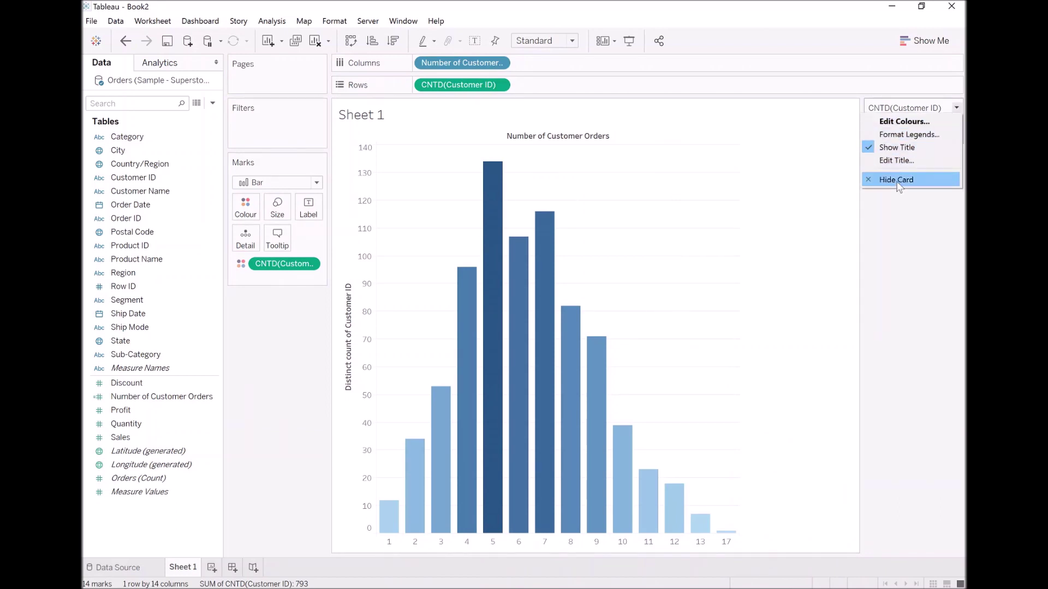
click(896, 180)
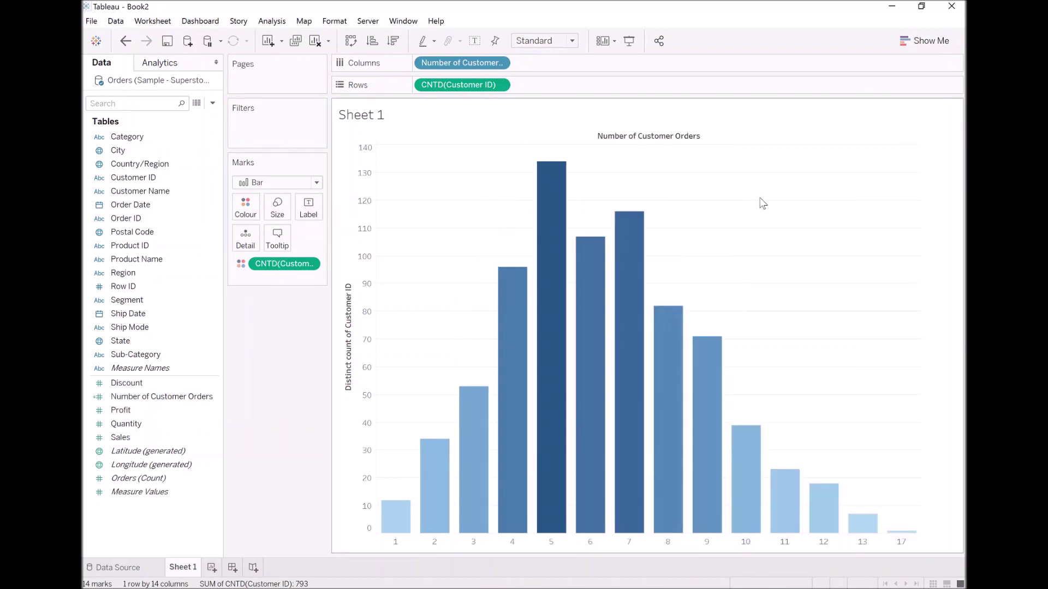